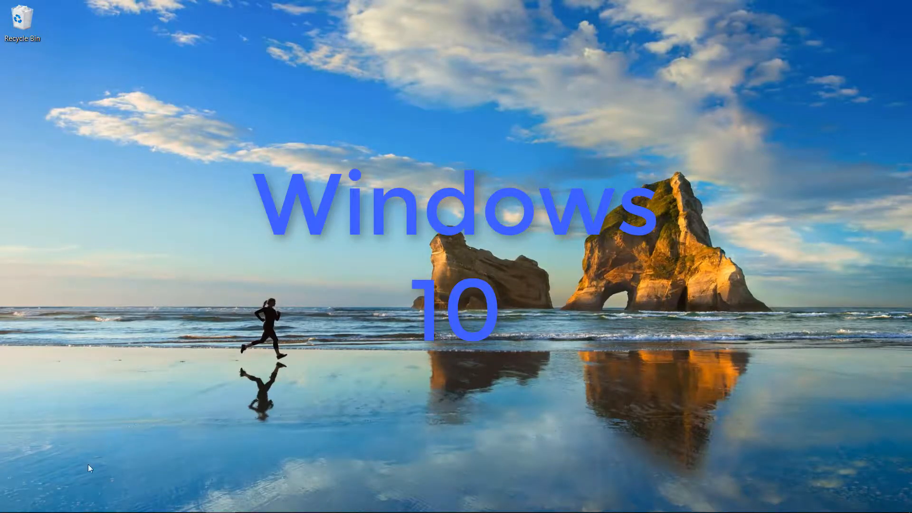
Open Control Panel from the Windows System group of installed apps and launch Device Manager
mouse_move(24, 506)
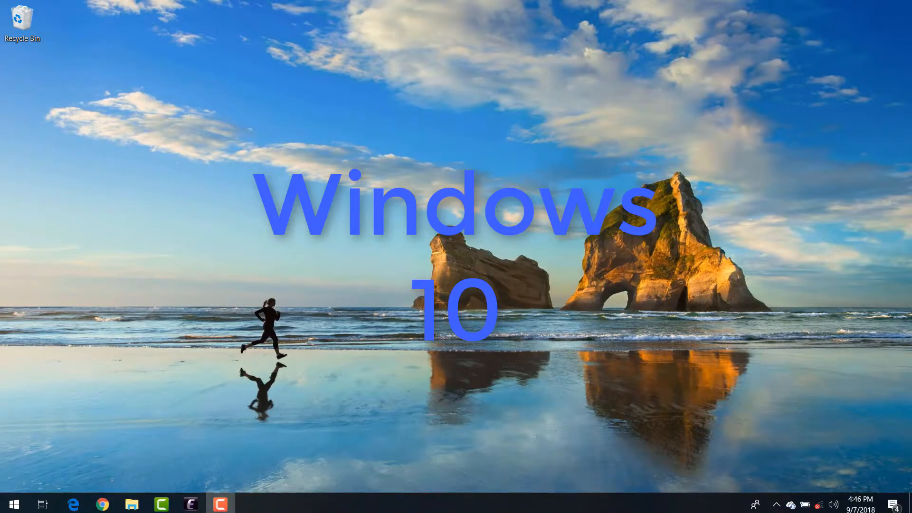
click(16, 505)
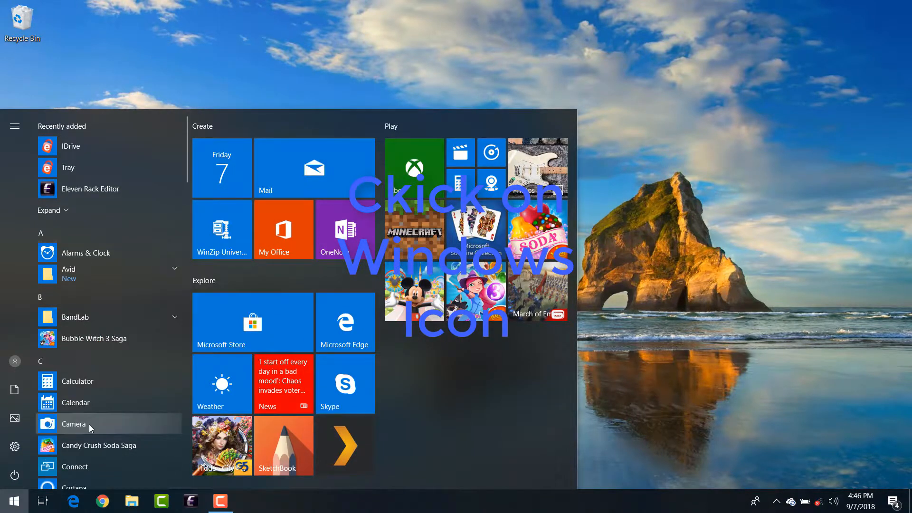
scroll(89, 423, down, 3)
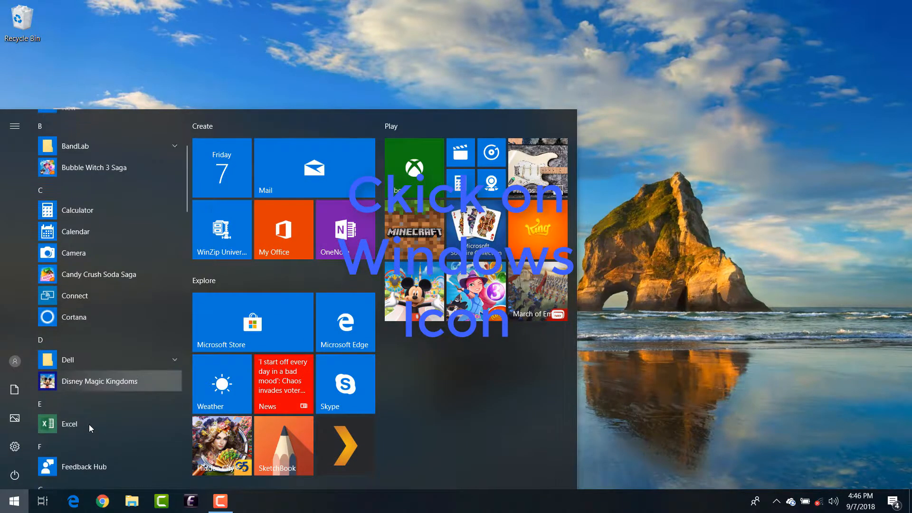
scroll(89, 424, down, 15)
scroll(89, 424, down, 10)
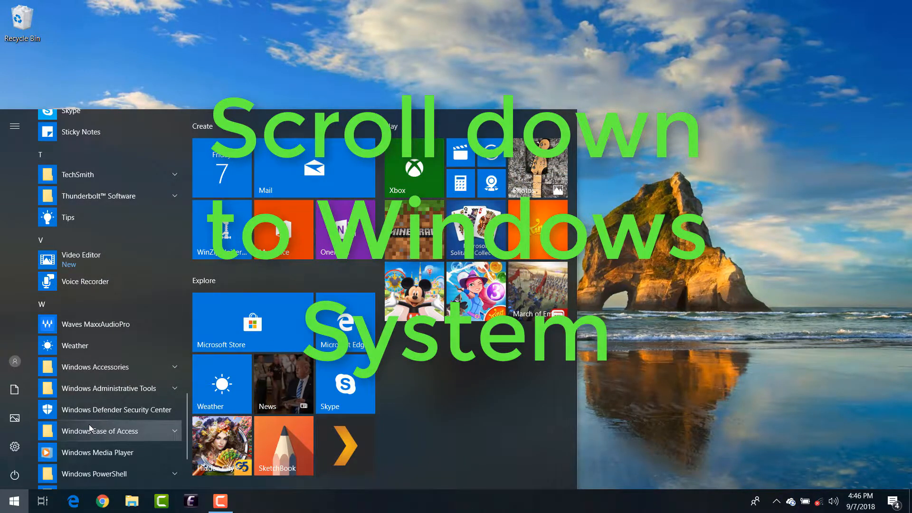
scroll(89, 425, down, 1)
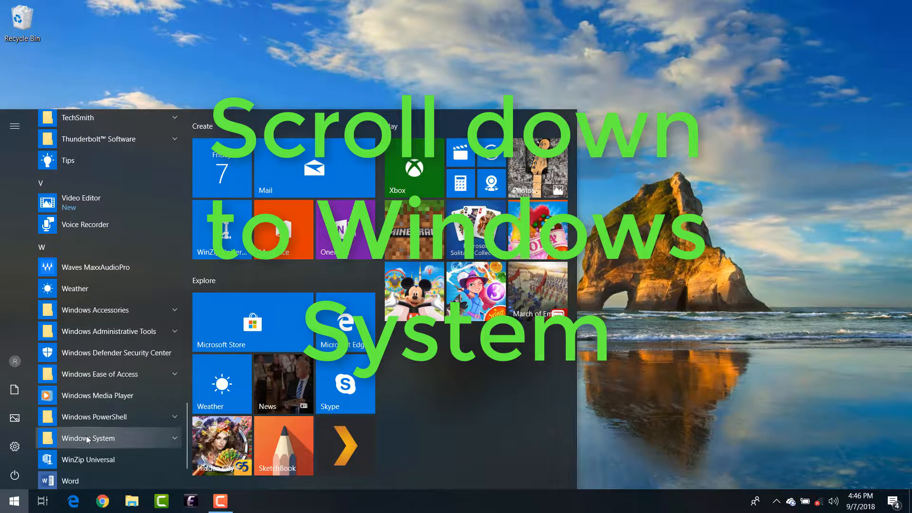
click(87, 437)
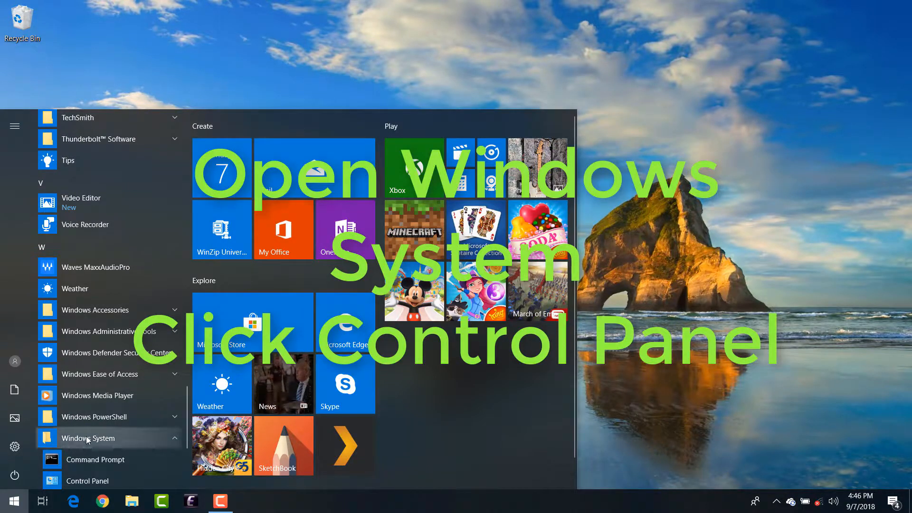
scroll(87, 437, down, 1)
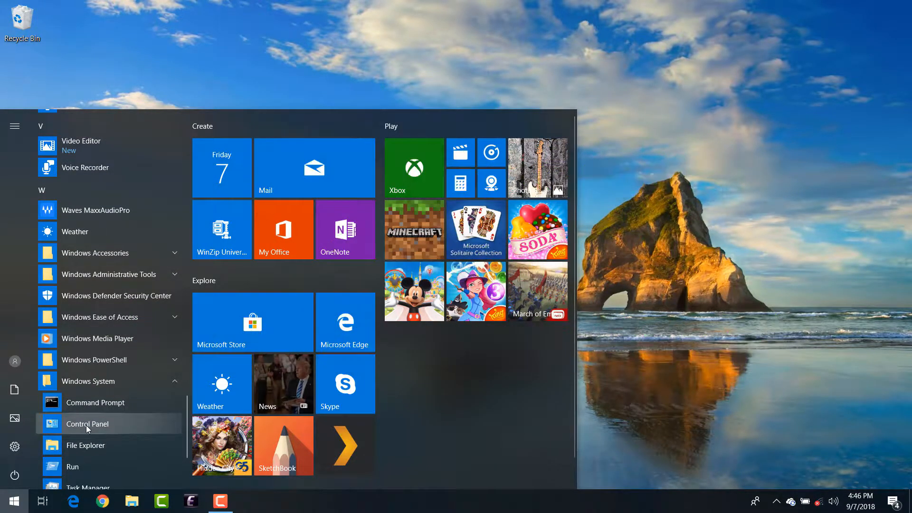
click(87, 425)
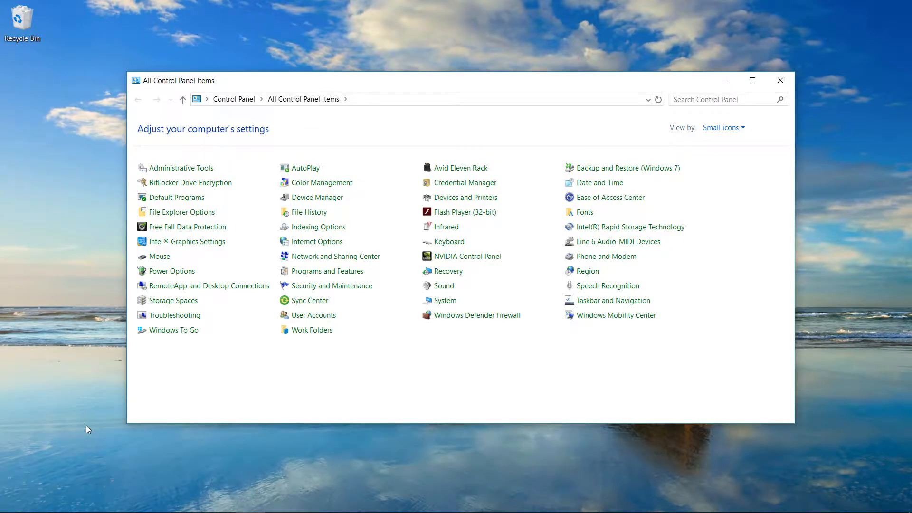
click(324, 201)
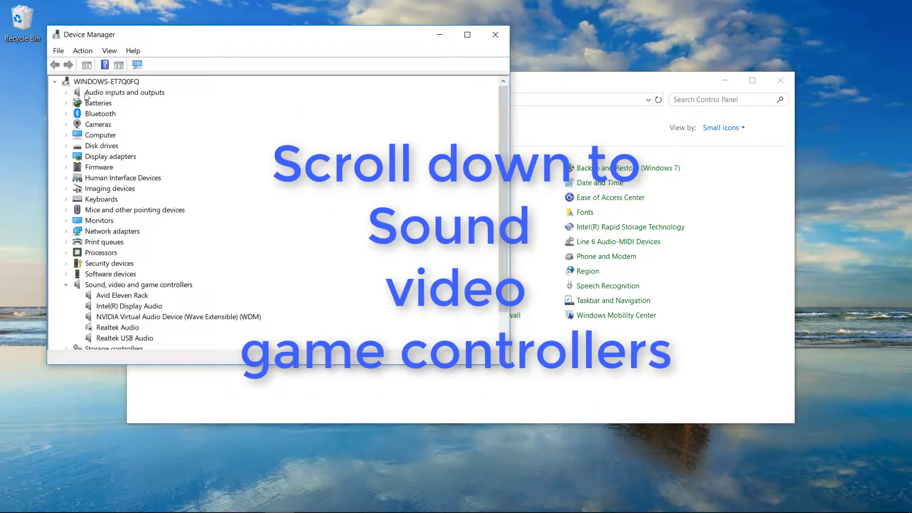
Expand the Sound, video and game controllers category and check the device options available for Realtek Audio
click(66, 286)
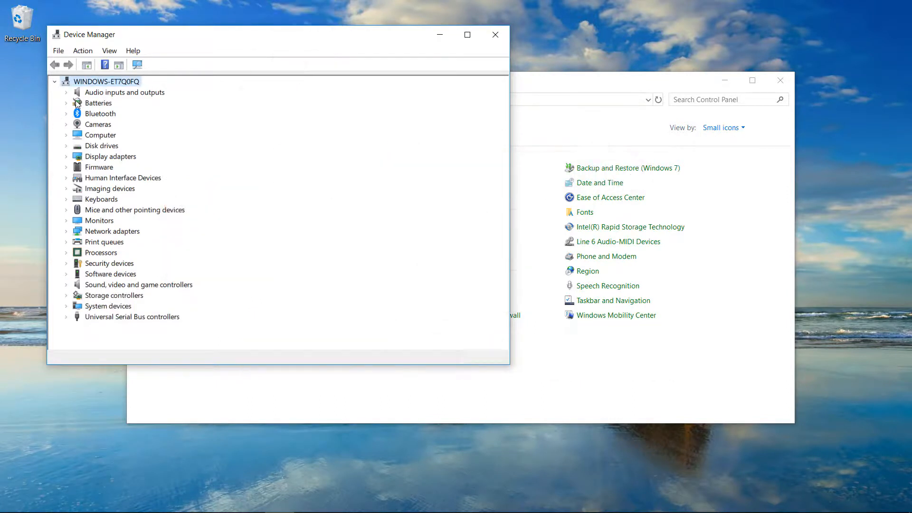
click(66, 285)
click(107, 329)
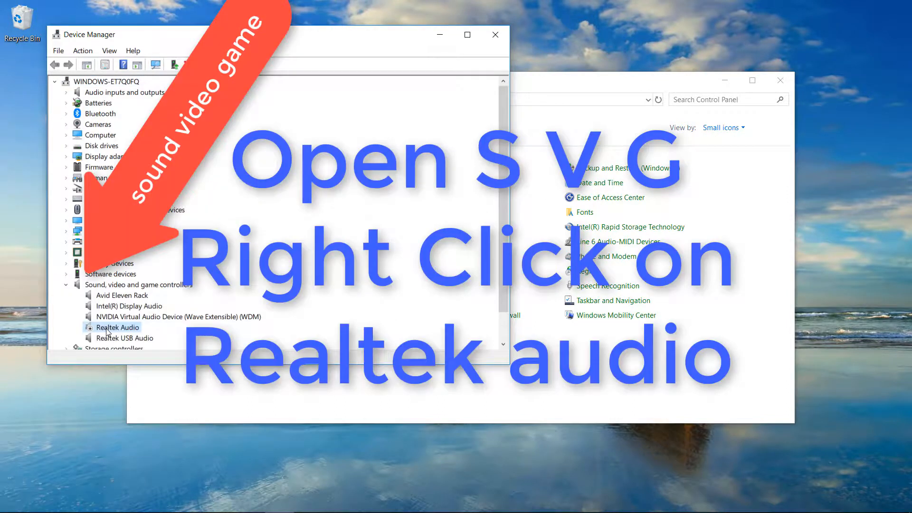
right_click(107, 331)
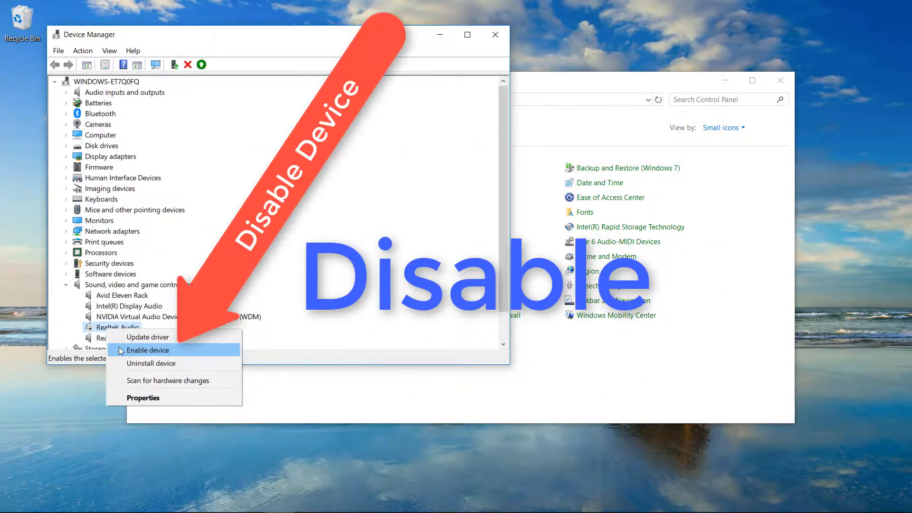
click(59, 337)
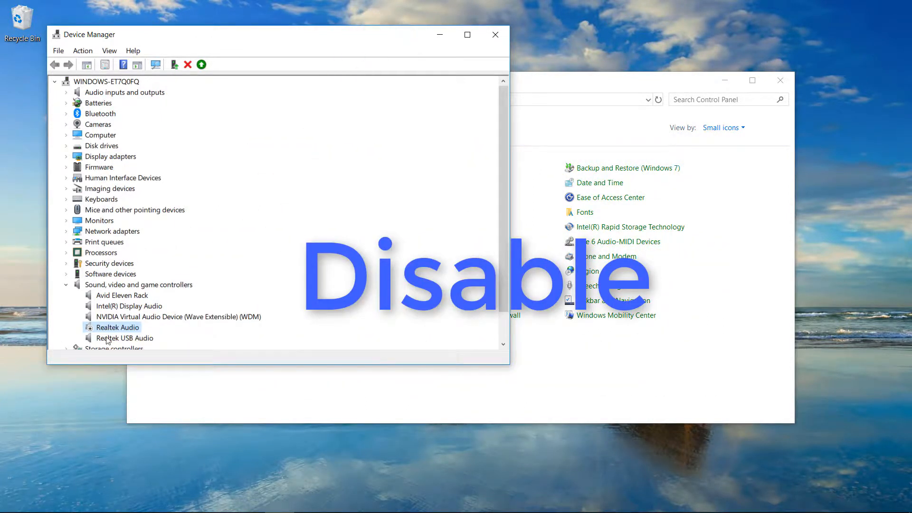
Disable the Realtek USB Audio device, confirm the change, and close Device Manager
click(108, 338)
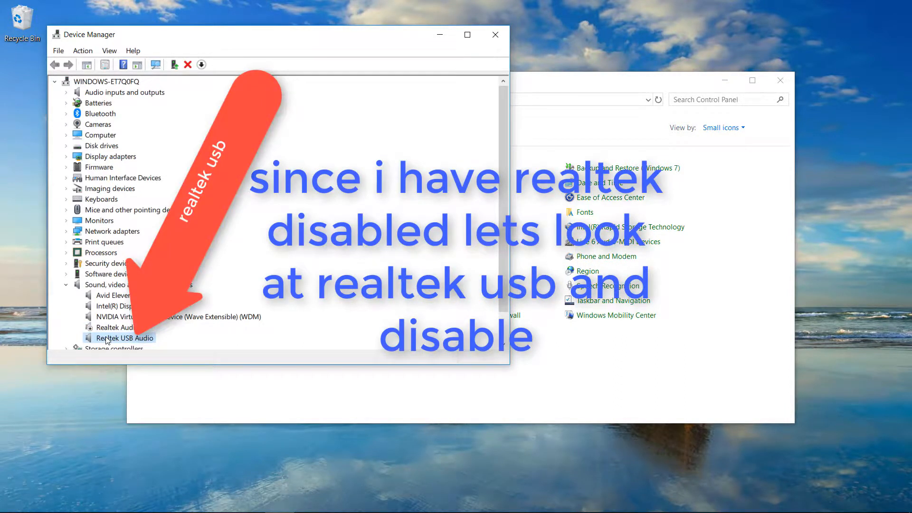
right_click(108, 340)
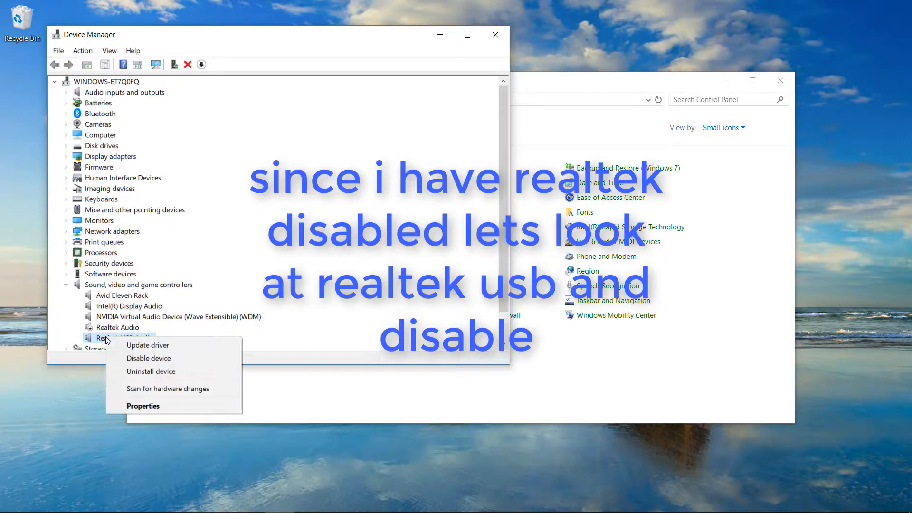
click(138, 357)
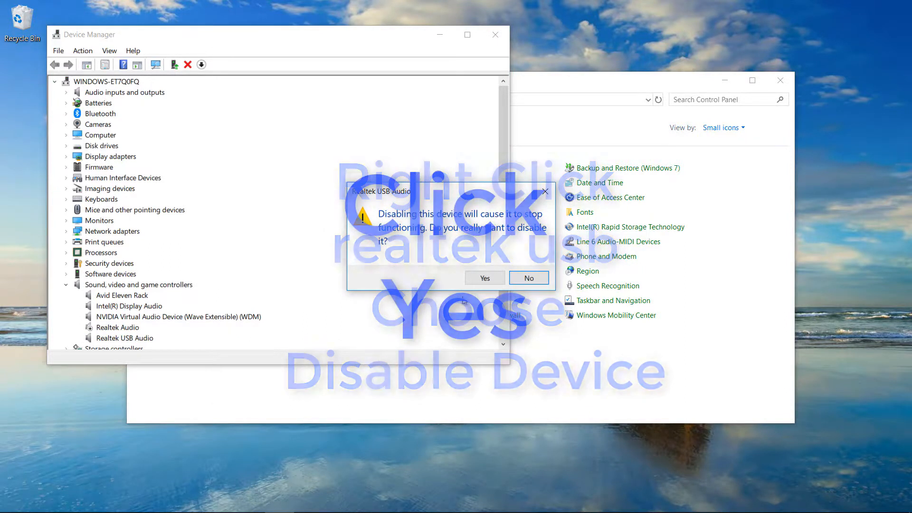
click(489, 278)
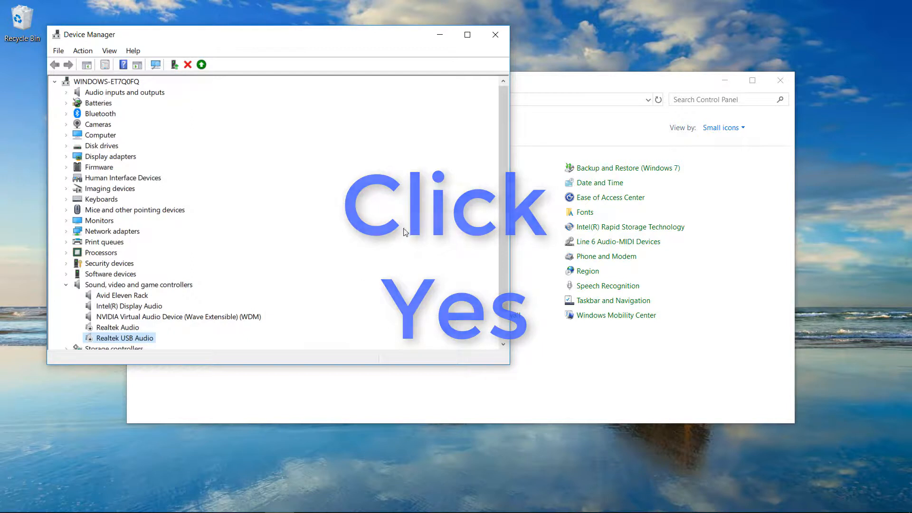
click(495, 34)
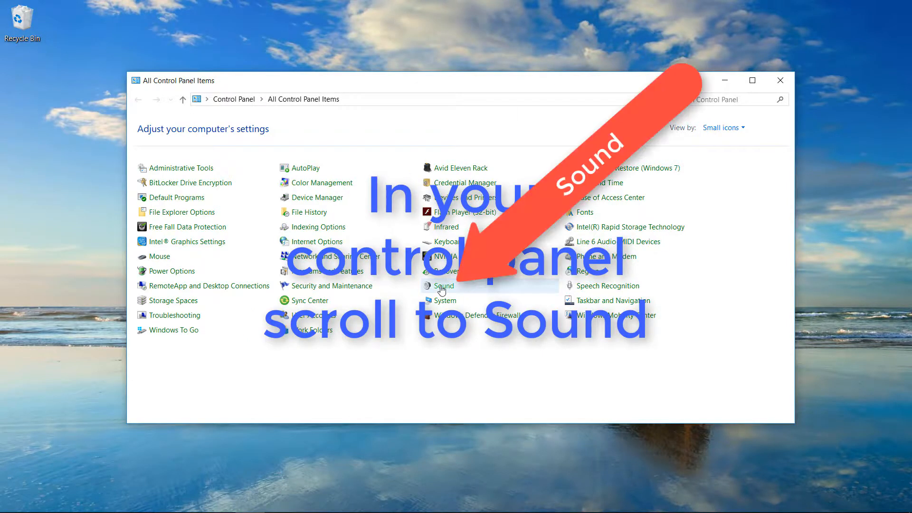
Open the Sound settings from Control Panel and review the playback and recording devices
click(442, 286)
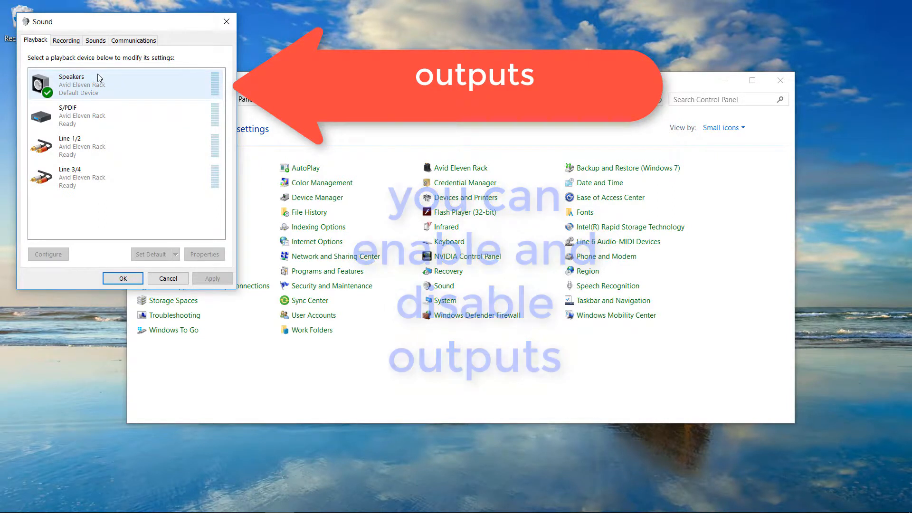
click(74, 46)
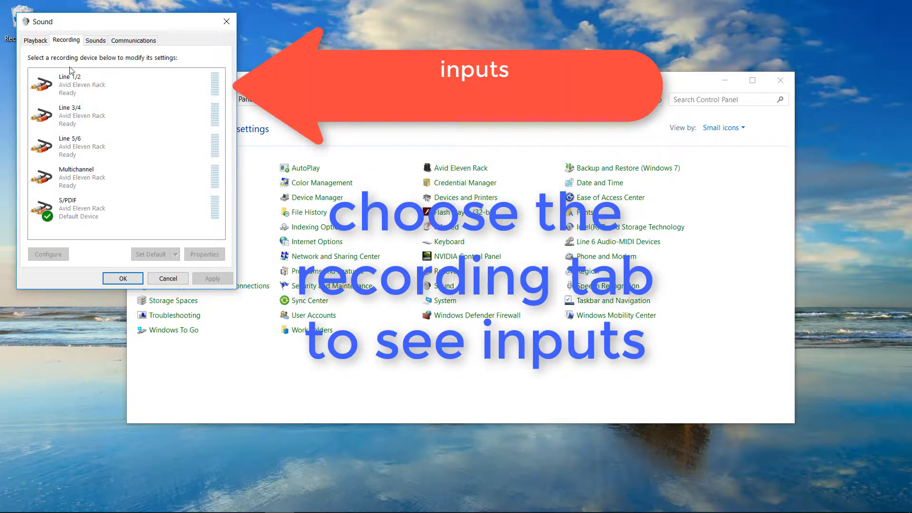
Set the Windows sound scheme to No Sounds, apply it, and close the Sound settings and Control Panel
click(96, 41)
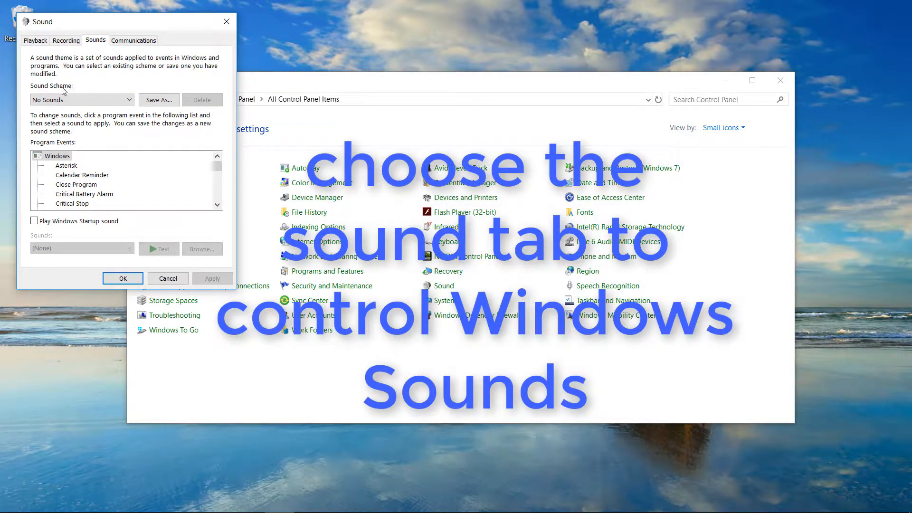
click(129, 100)
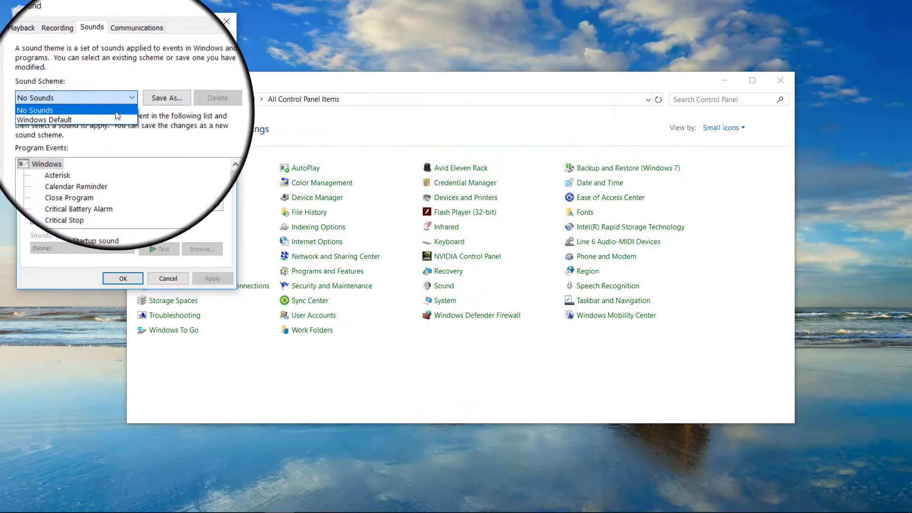
click(114, 119)
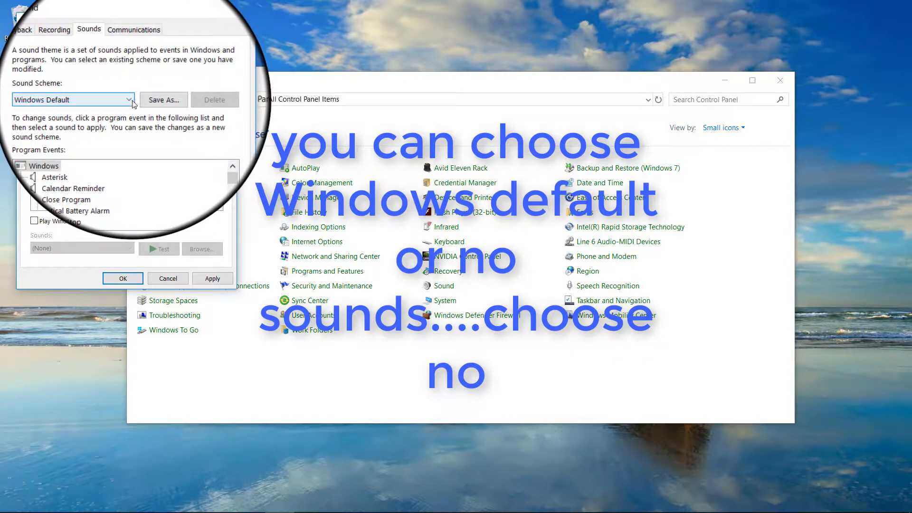
click(130, 100)
click(117, 112)
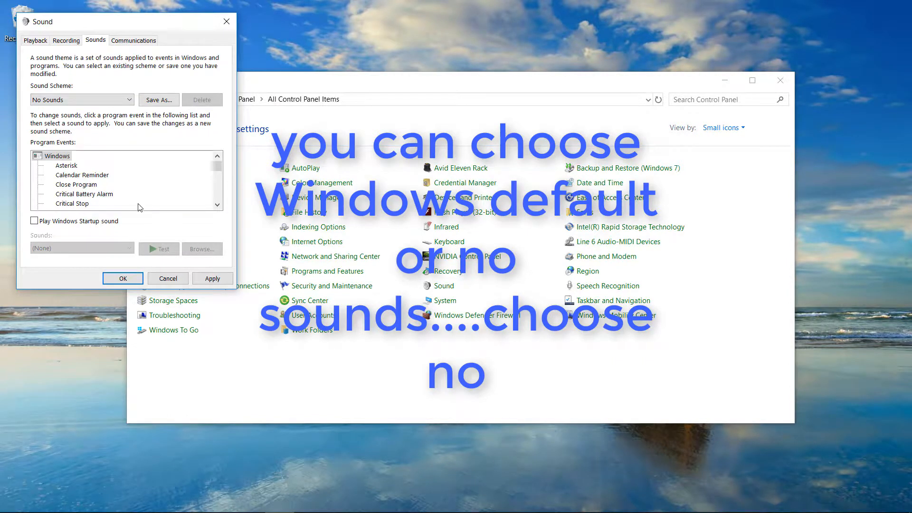
click(215, 282)
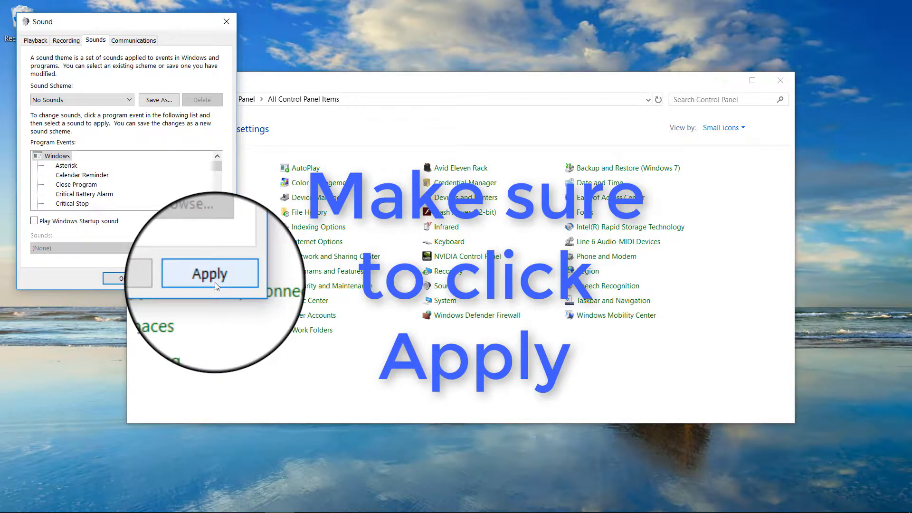
click(215, 282)
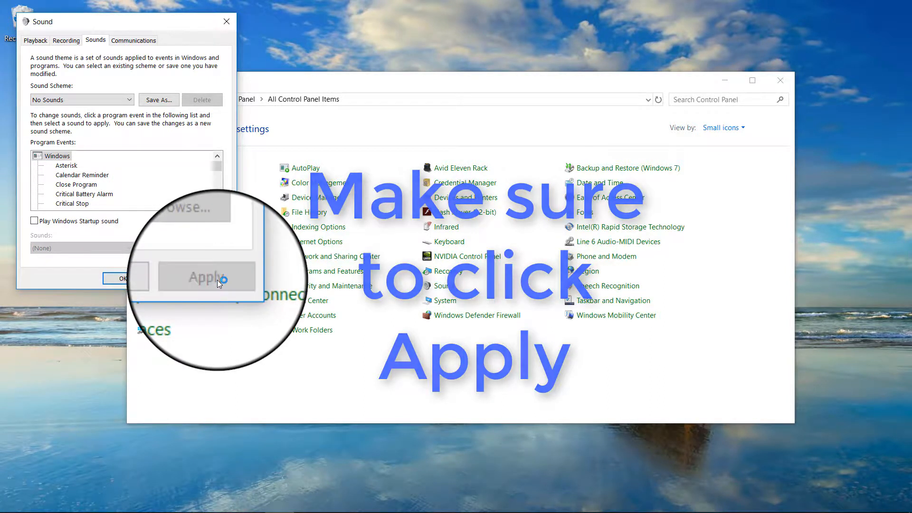
click(124, 280)
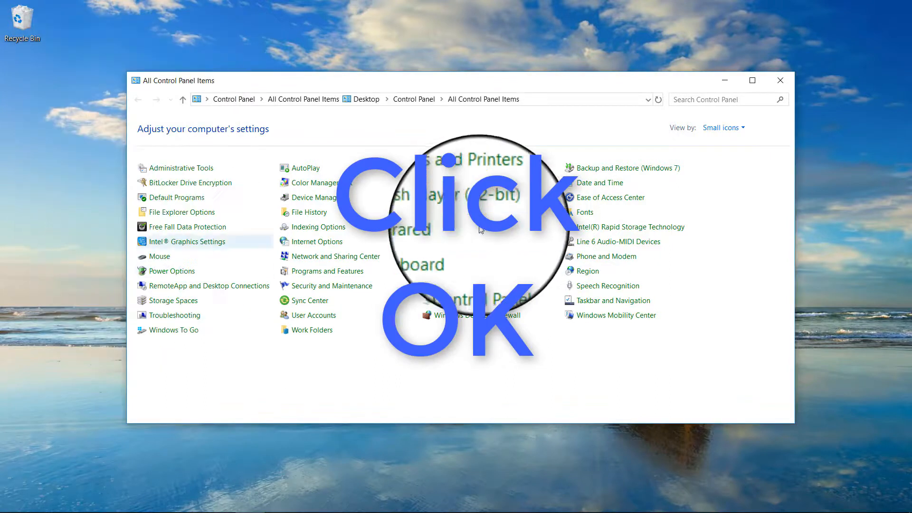
click(778, 83)
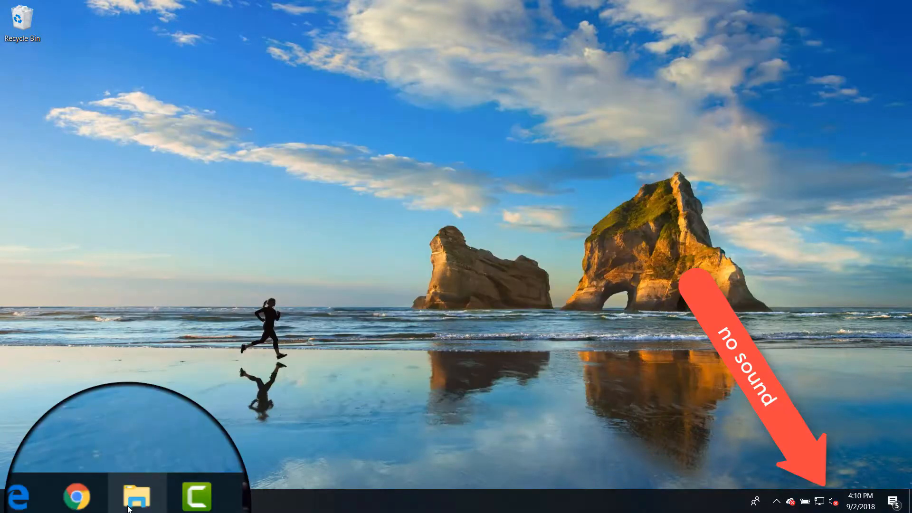
Open the Downloads folder in File Explorer
click(132, 501)
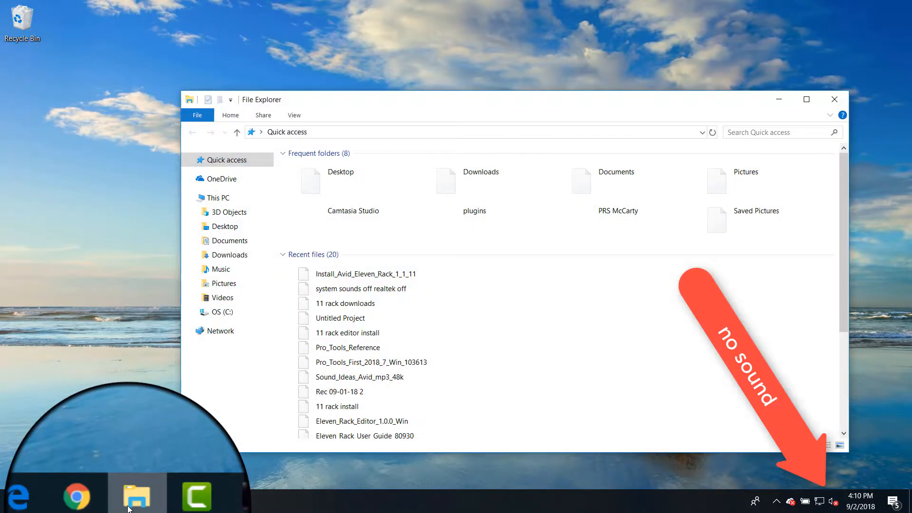
click(226, 255)
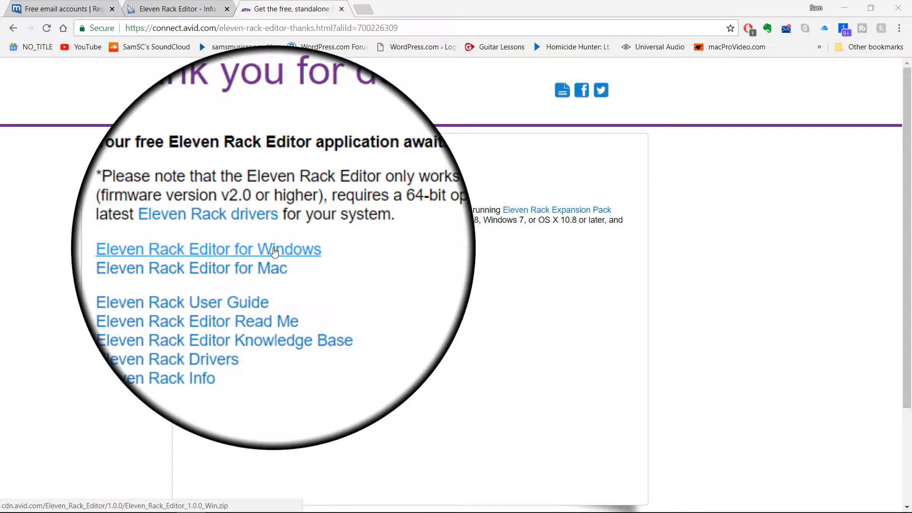
Download the Eleven Rack Editor for Windows and save it in a new folder named 11 rack inside Downloads
click(274, 251)
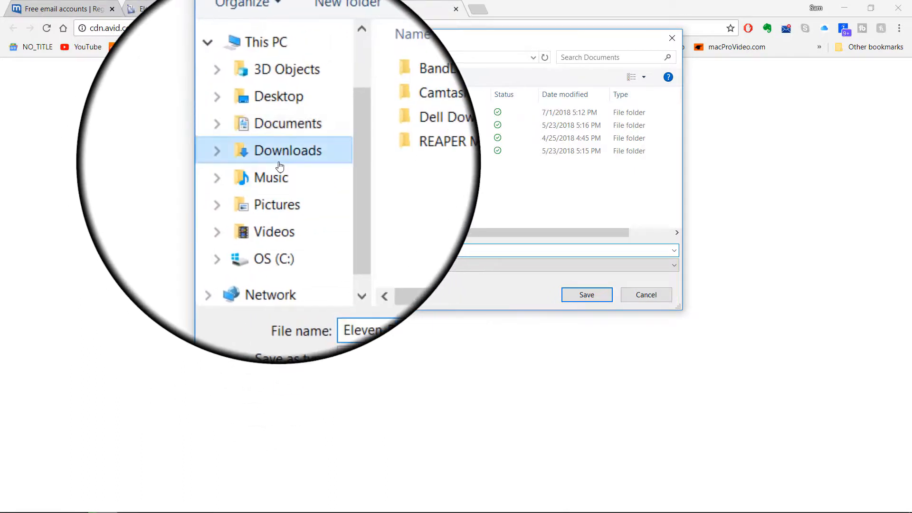
click(279, 167)
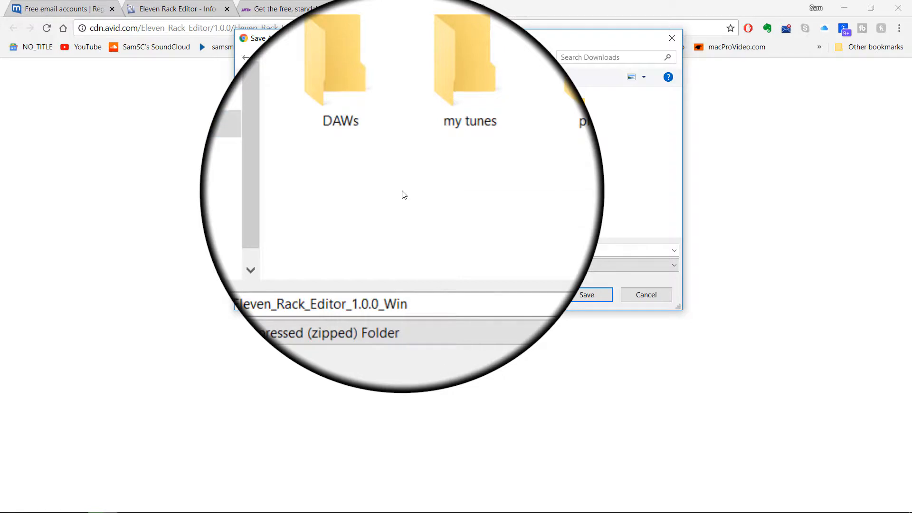
right_click(402, 193)
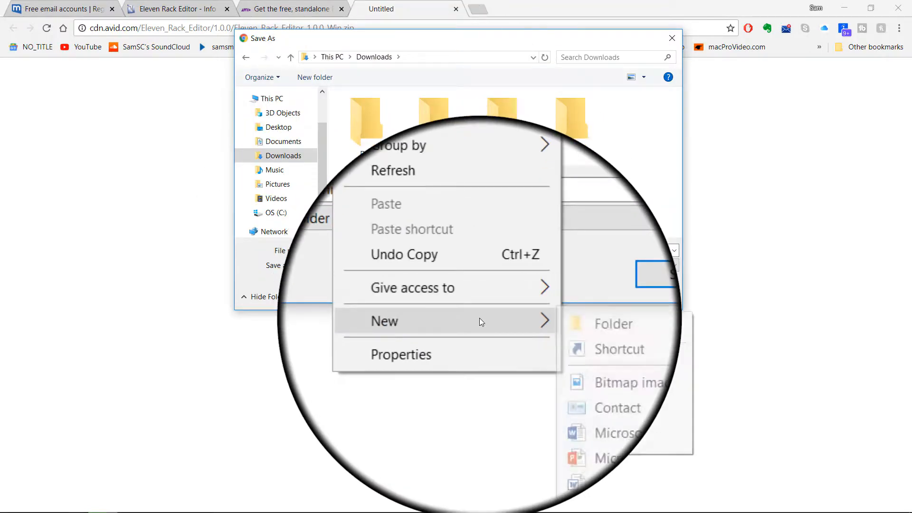
mouse_move(480, 318)
click(568, 323)
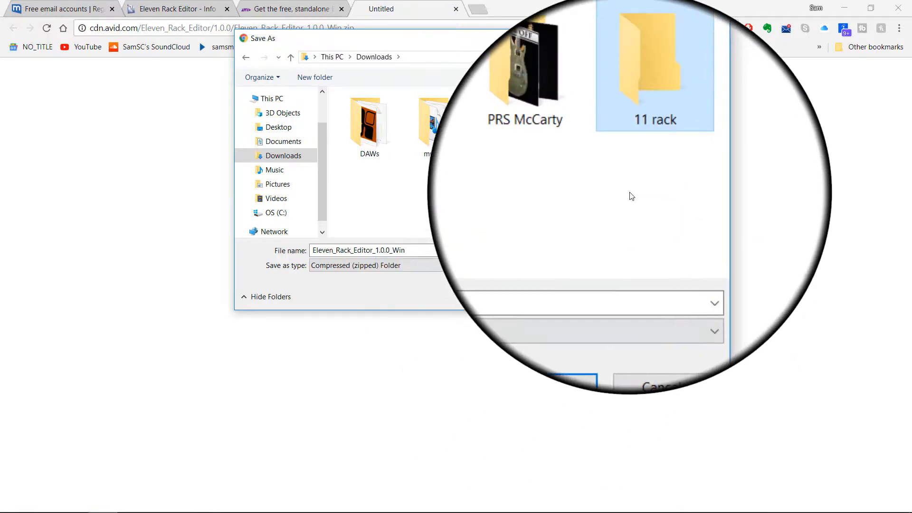
double_click(641, 129)
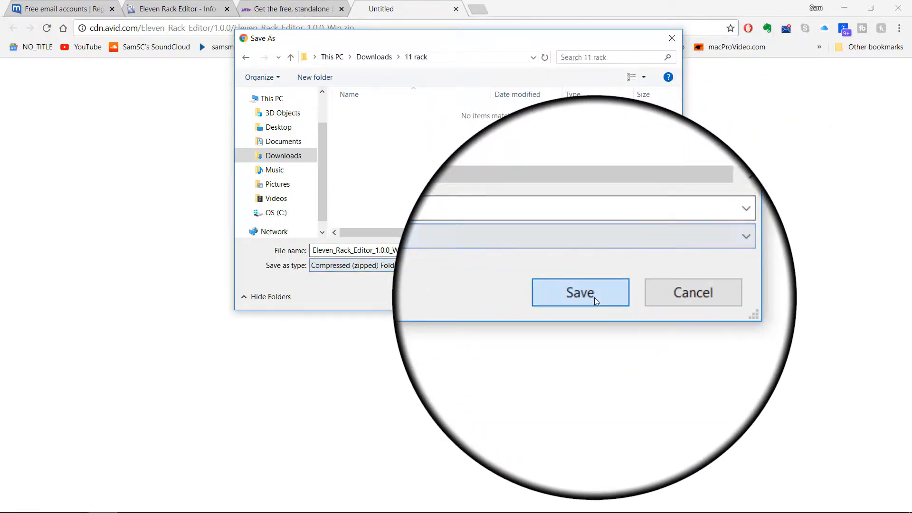
click(594, 298)
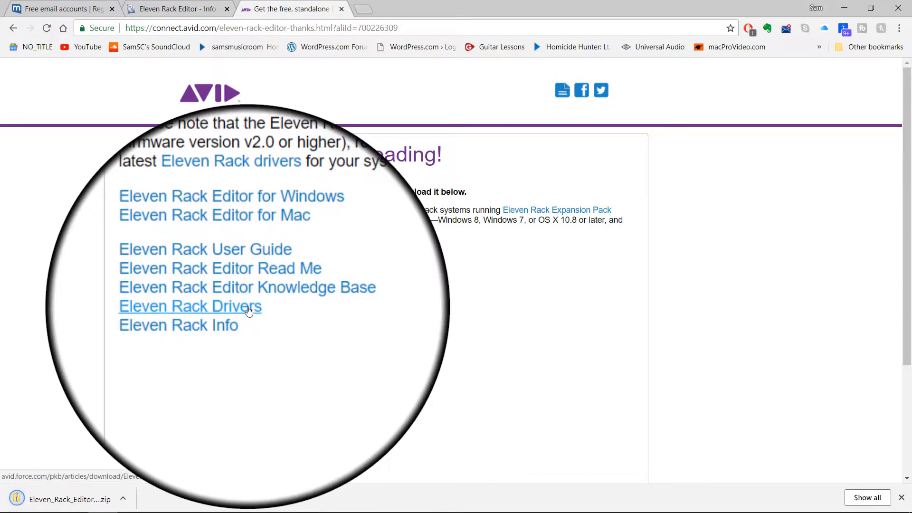
Open the Eleven Rack Drivers page and download the Windows driver version 1.1.11
click(248, 310)
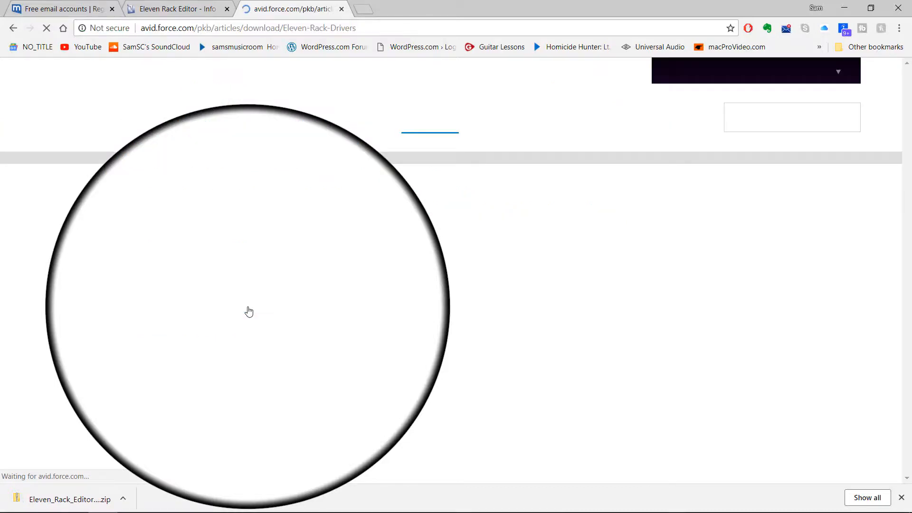
scroll(335, 294, down, 10)
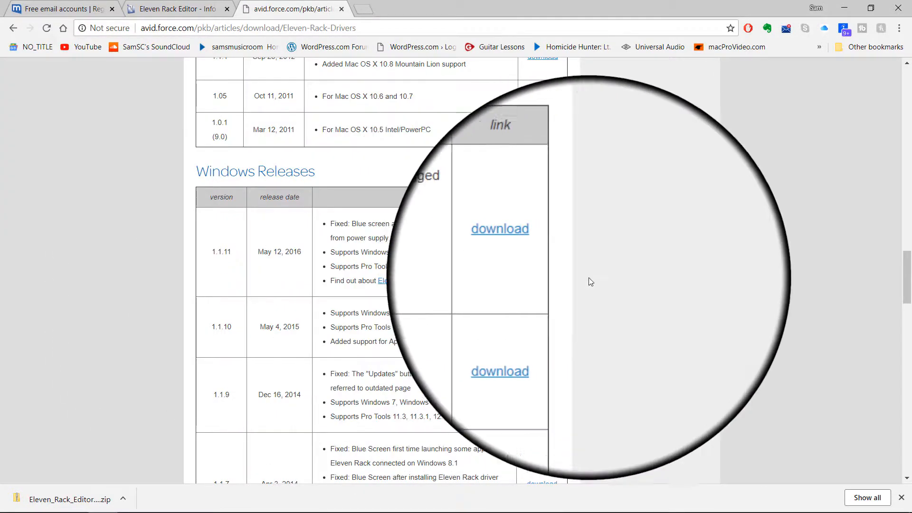
click(541, 259)
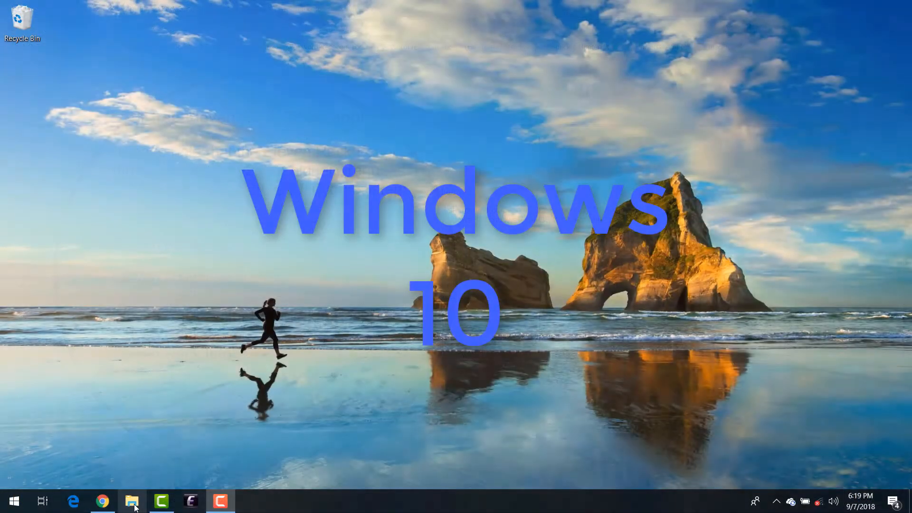
In File Explorer, go to the 11 rack folder in Downloads and launch the installer inside the Install_Avid_Eleven_Rack_1_1_11 archive
click(132, 501)
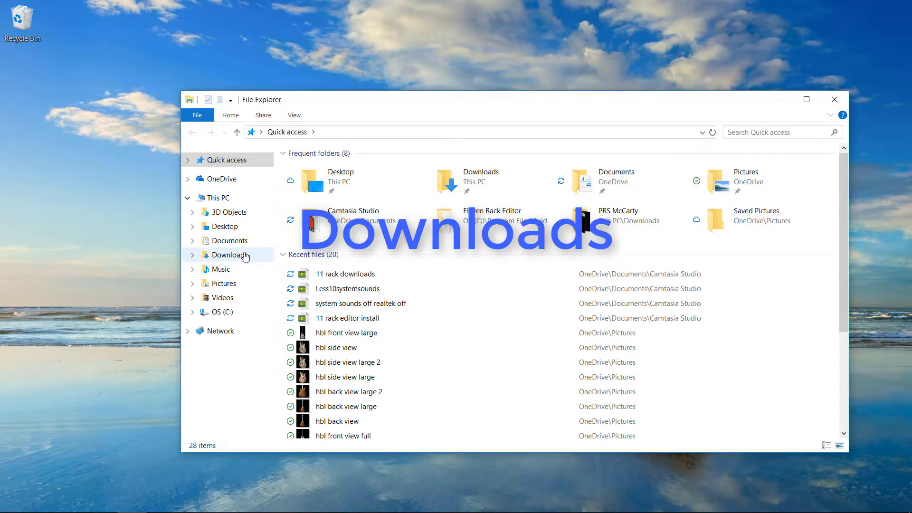
click(229, 255)
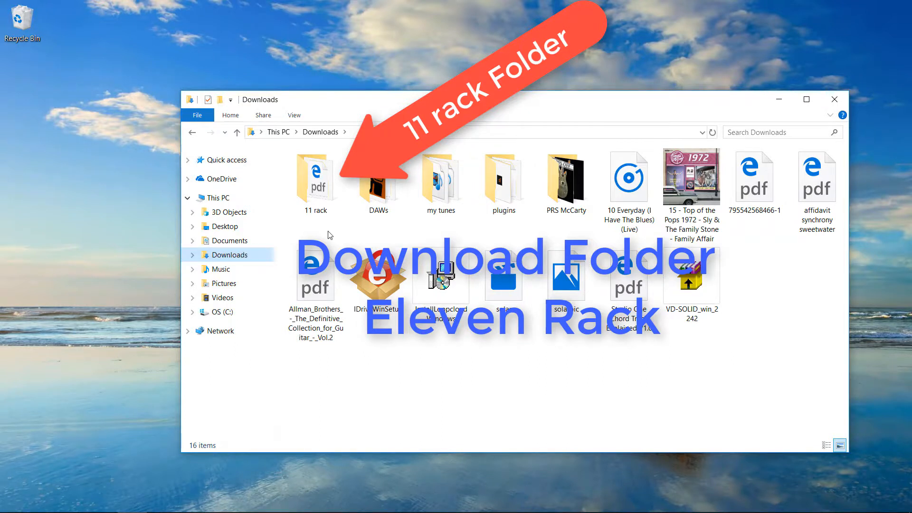
click(318, 216)
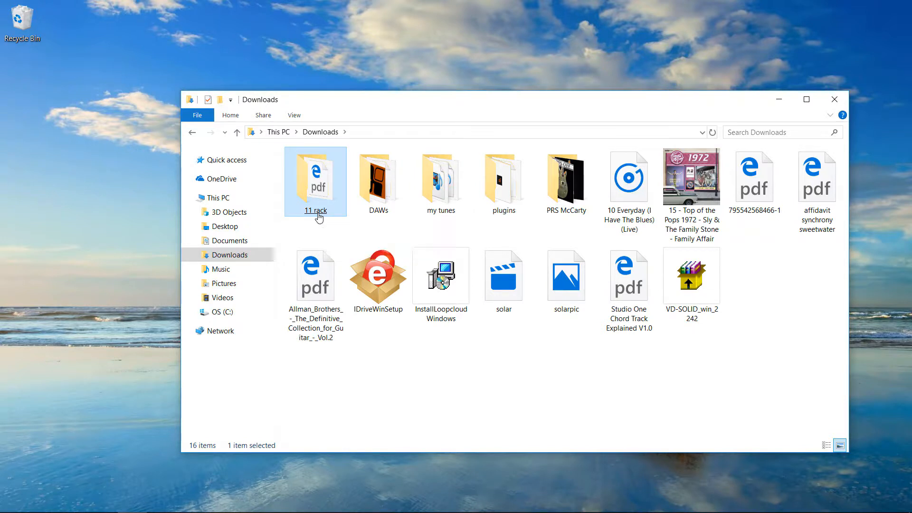
double_click(318, 212)
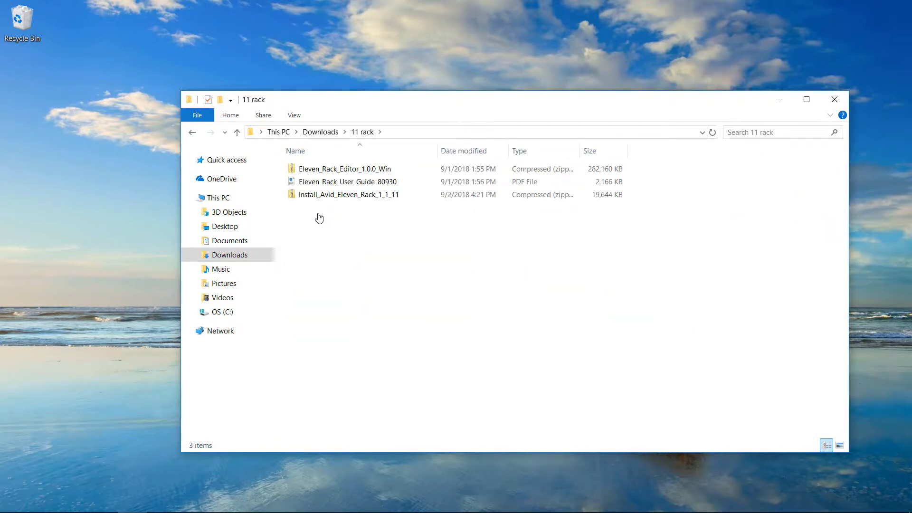
double_click(330, 197)
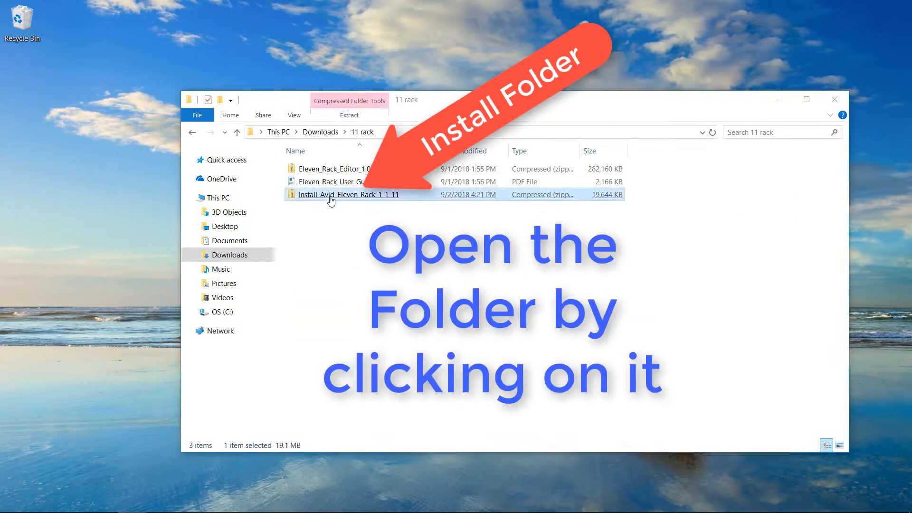
click(342, 174)
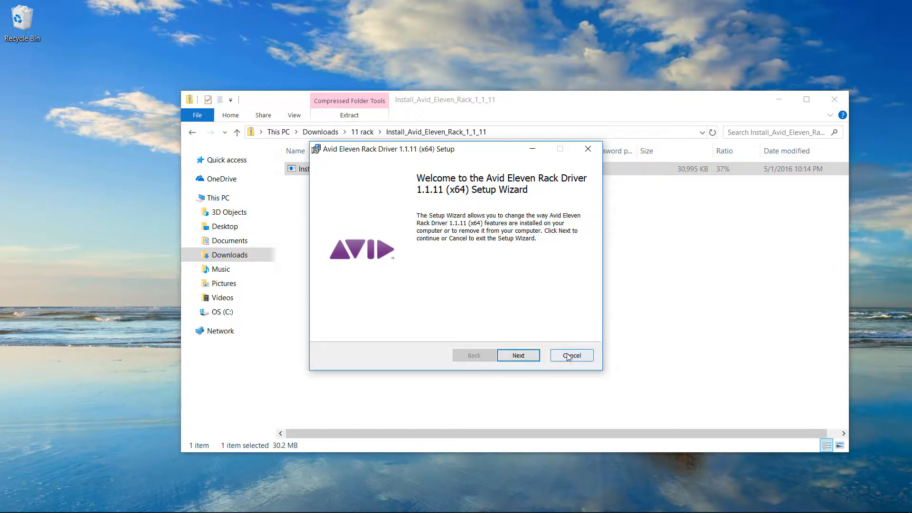
Accept the license agreement, install the Avid Eleven Rack Driver 1.1.11 (x64), and finish the setup wizard
click(518, 355)
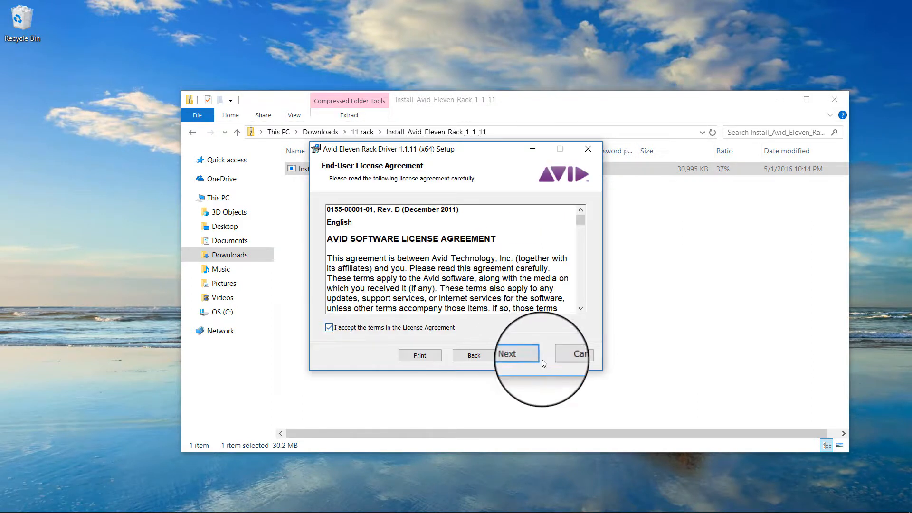
click(522, 357)
click(524, 356)
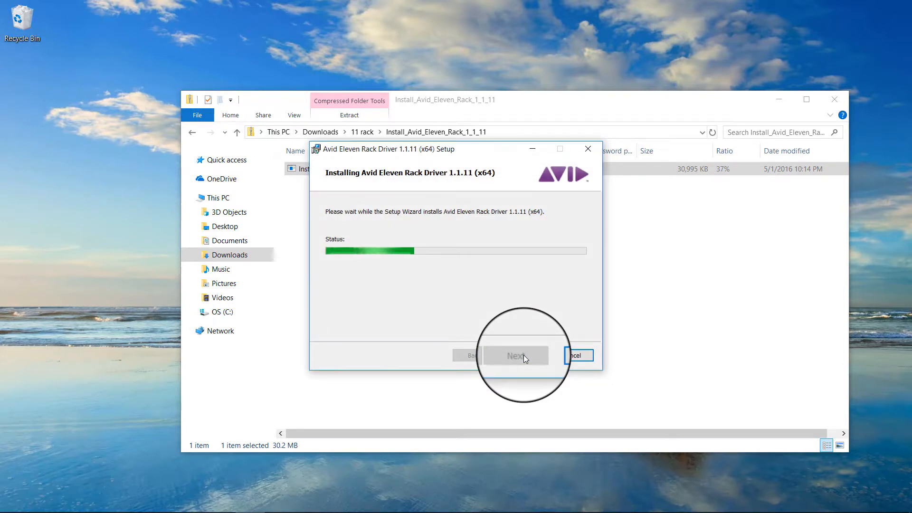
click(525, 359)
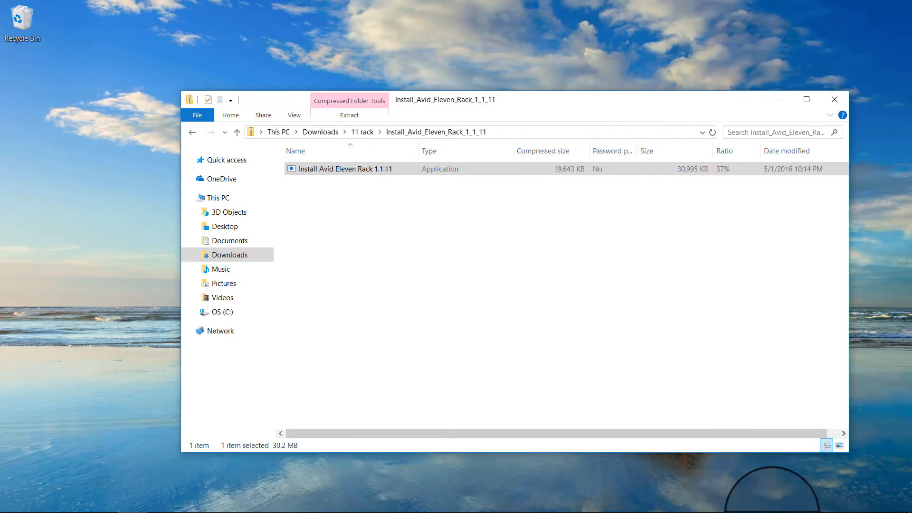
Open Control Panel and view the Avid Eleven Rack item to check the driver installation
mouse_move(803, 510)
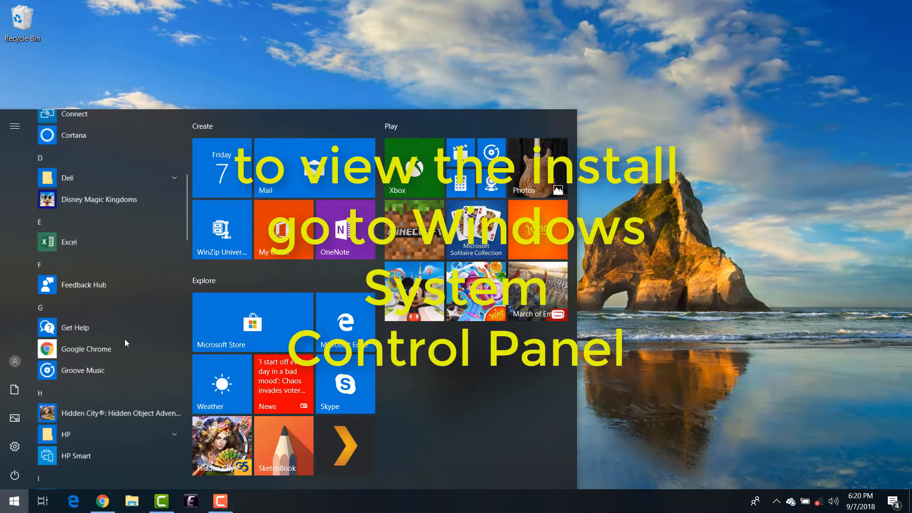
scroll(125, 338, down, 15)
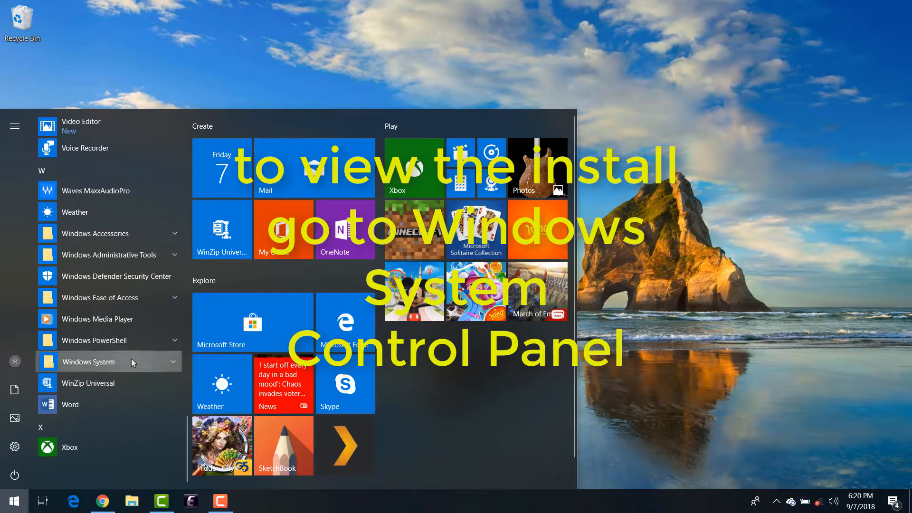
click(129, 361)
click(117, 406)
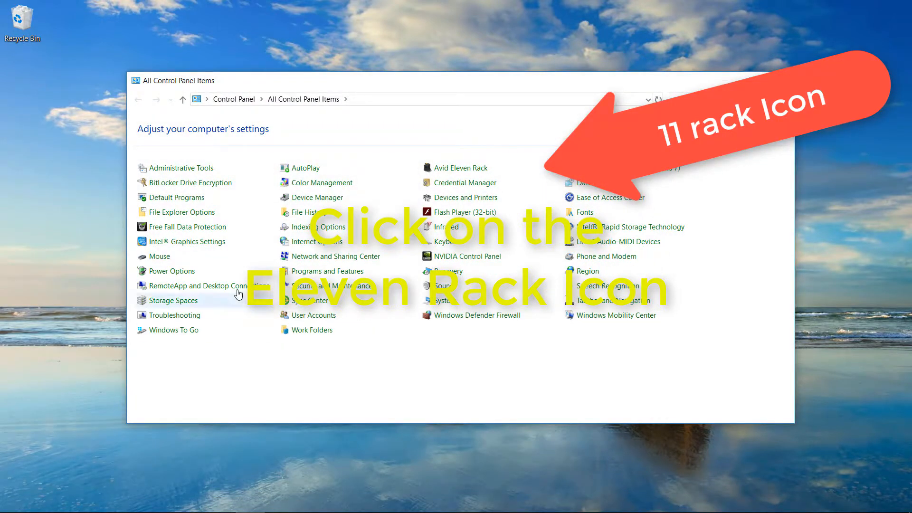
click(467, 169)
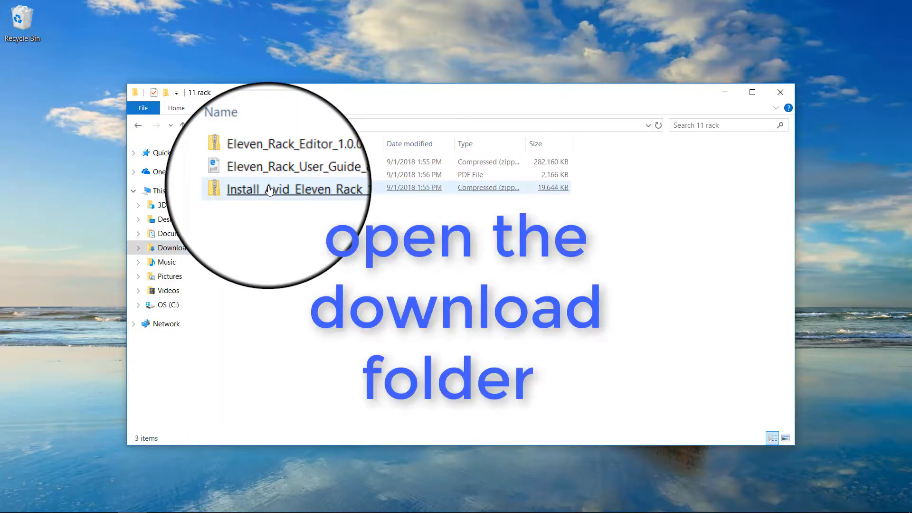
Install the Avid Eleven Rack Editor from the Eleven_Rack_Editor_1.0.0_Win archive in the 11 rack folder, accepting the license terms
click(283, 164)
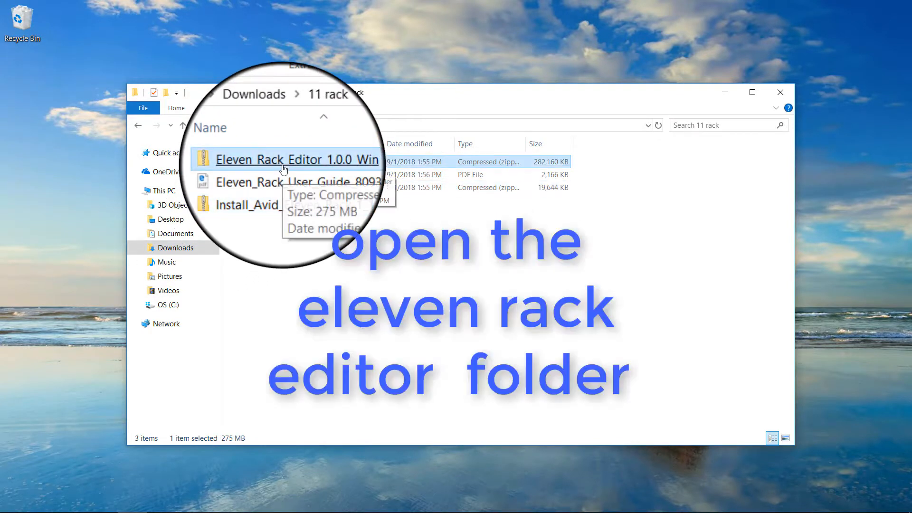
double_click(284, 165)
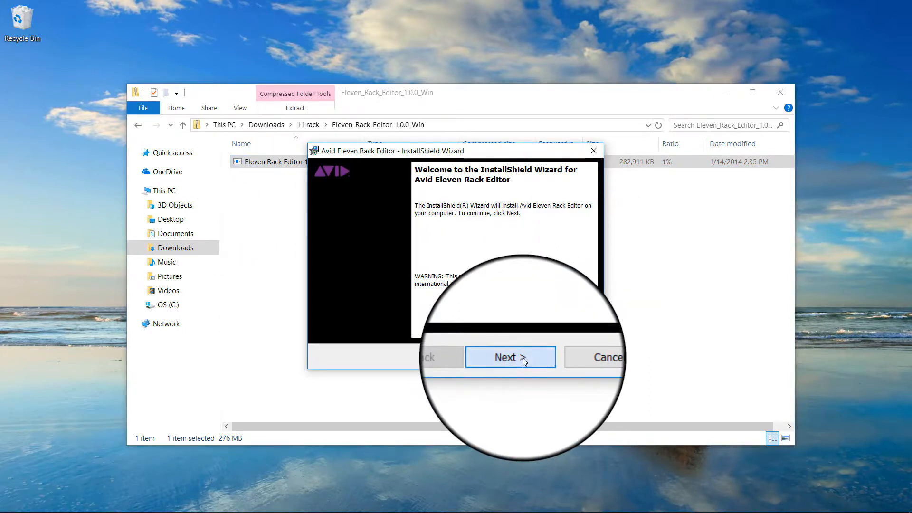
click(522, 357)
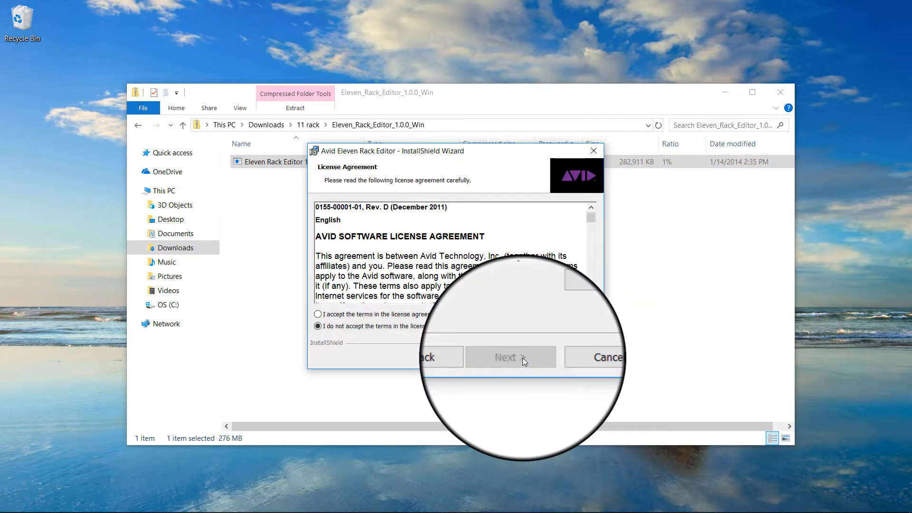
click(394, 313)
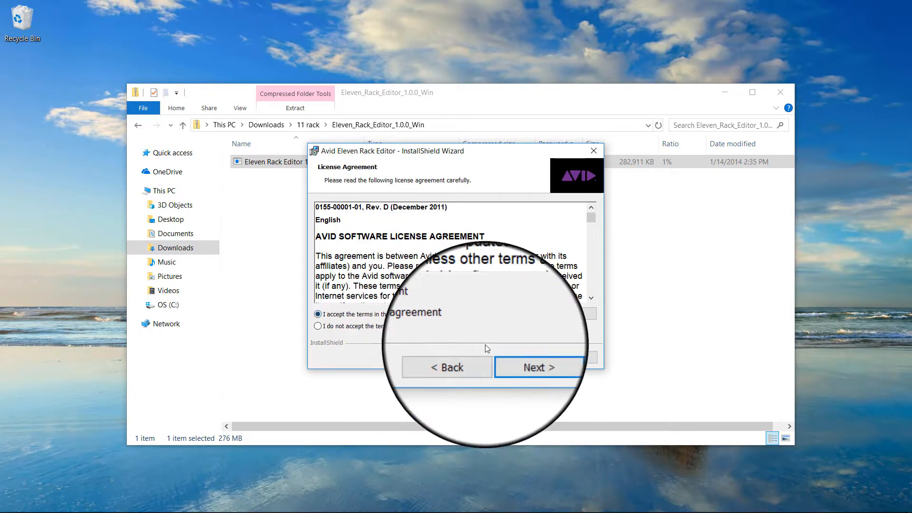
click(519, 359)
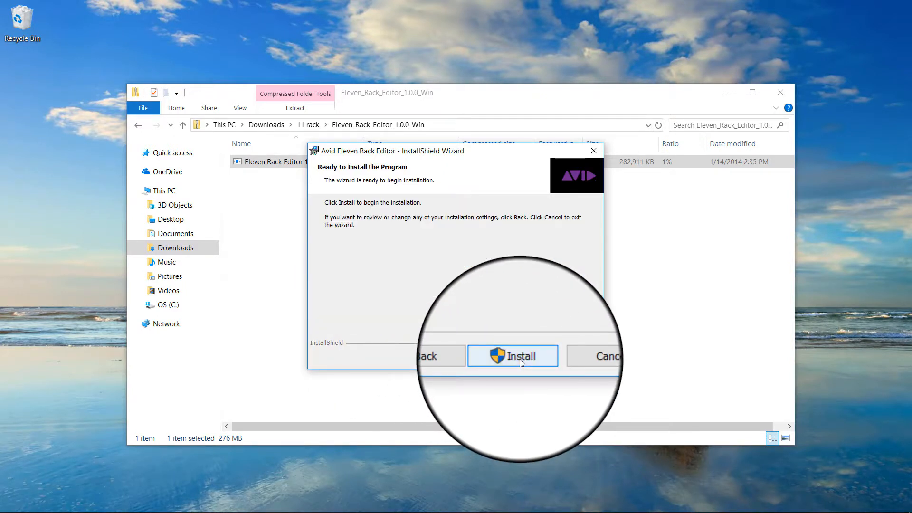
click(520, 359)
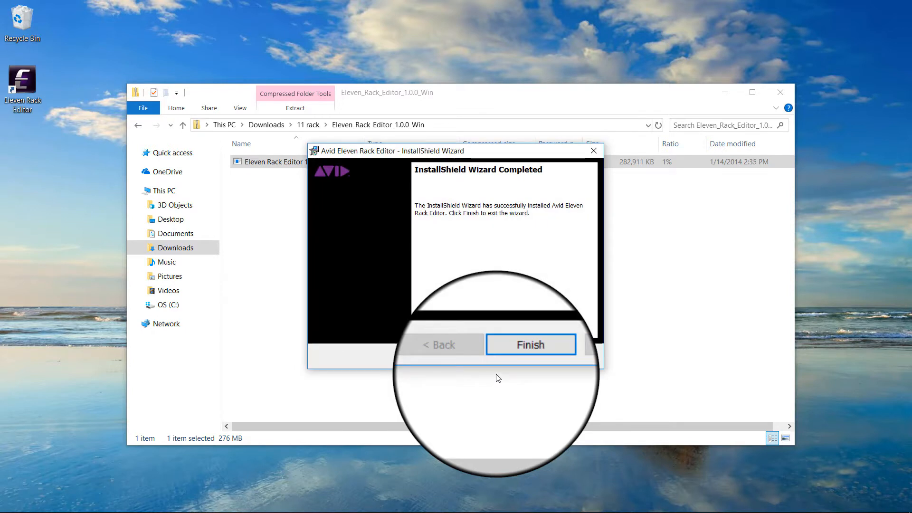
click(513, 359)
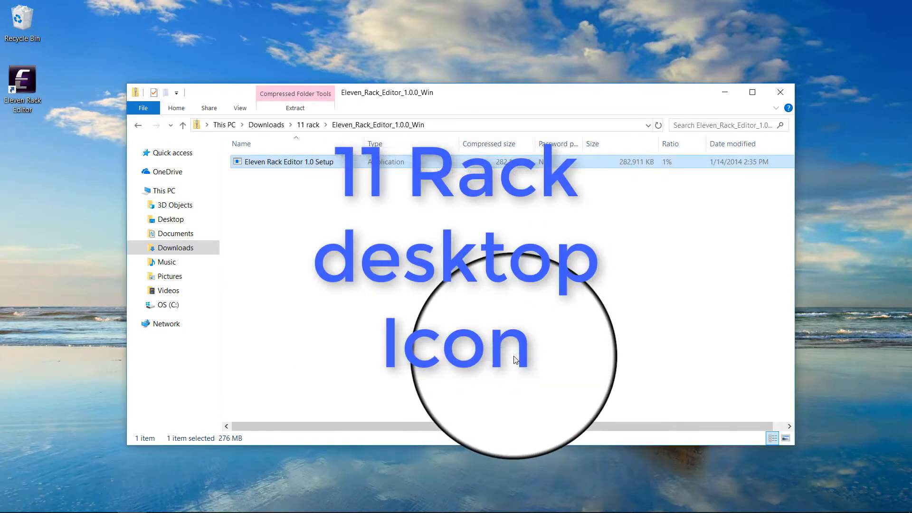
Close File Explorer and launch the Eleven Rack Editor from the desktop
click(781, 92)
double_click(23, 80)
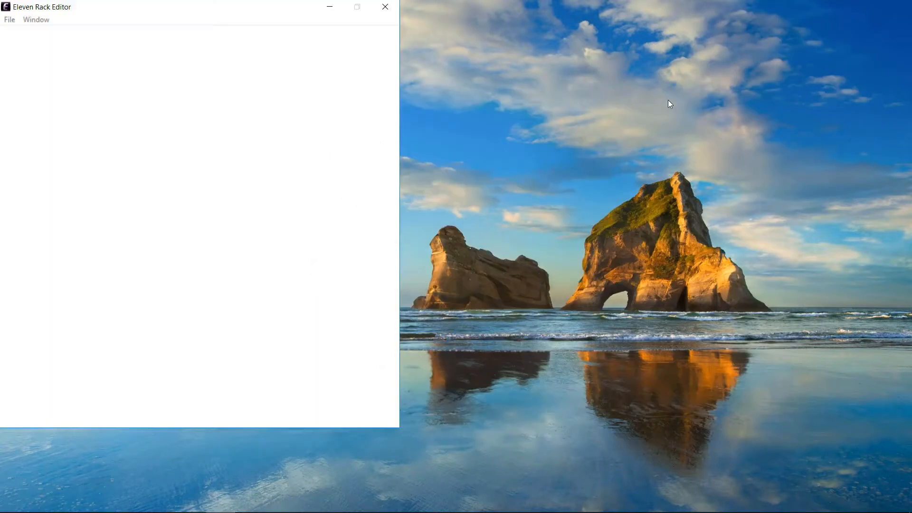